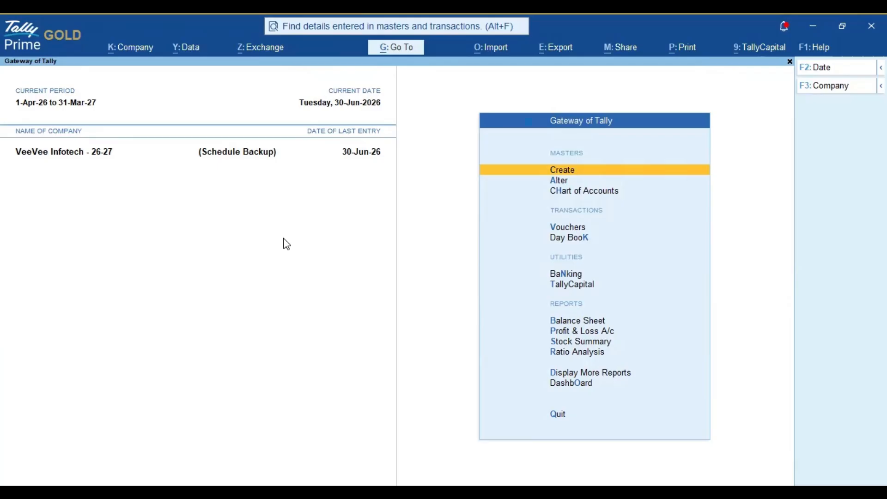
Step: Open the Cash/Bank Books summary from the account books reports
key(Down)
key(Down)
key(Down)
key(Down)
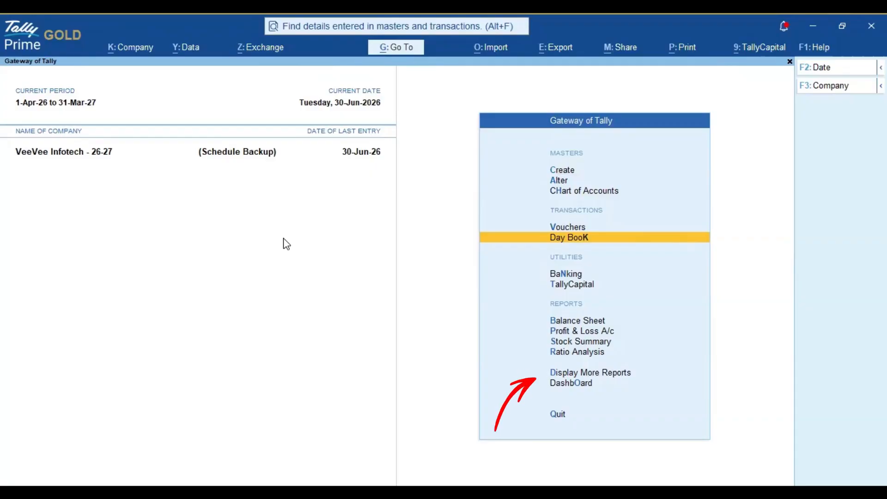
key(d)
key(Down)
key(Down)
key(Down)
key(Down)
key(Down)
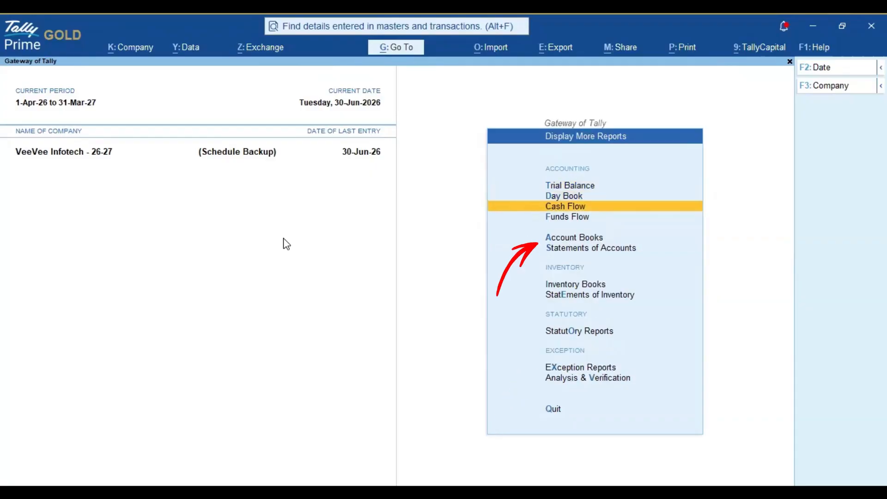
key(Up)
key(Return)
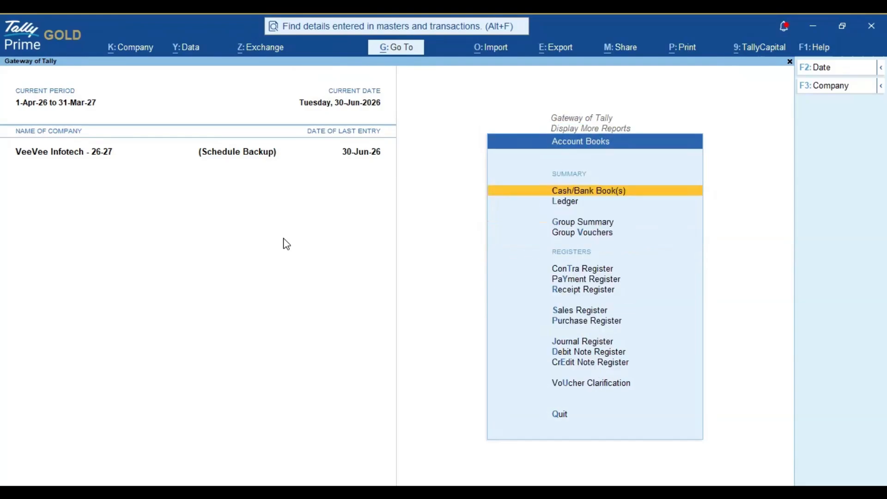
key(Return)
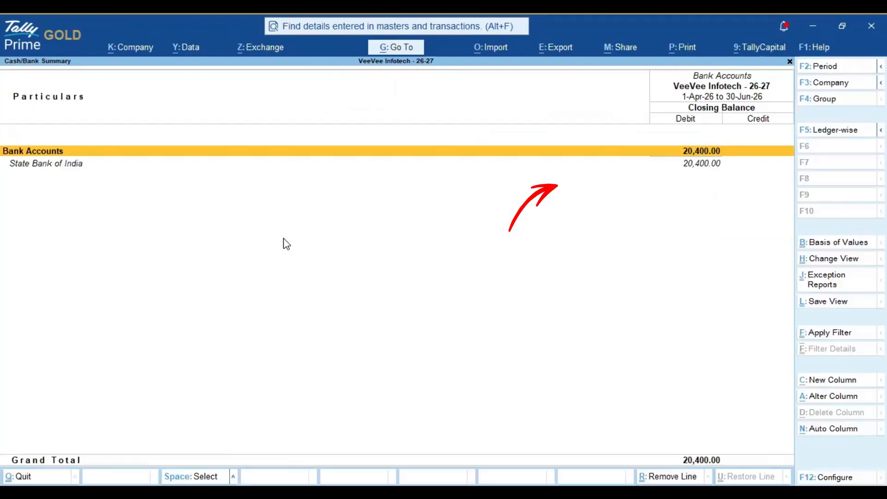
Step: Drill down into the State Bank of India ledger and list its April vouchers
key(Down)
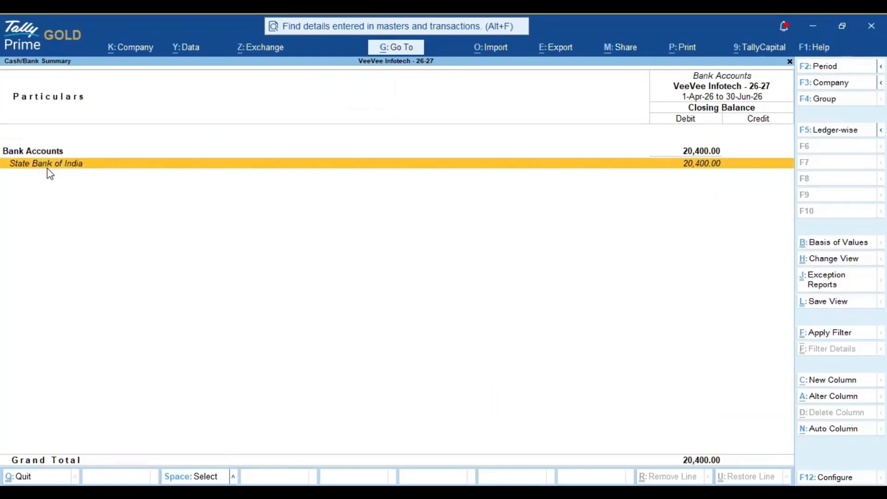
key(Return)
key(Up)
key(Up)
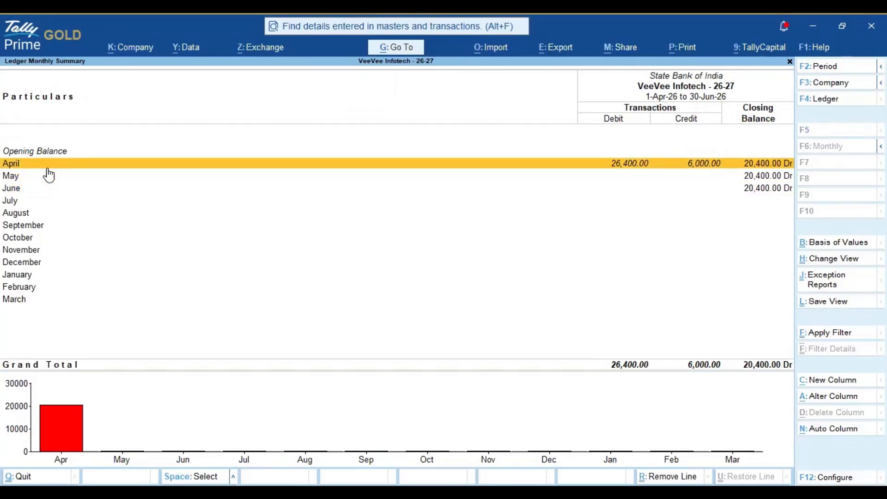
click(48, 168)
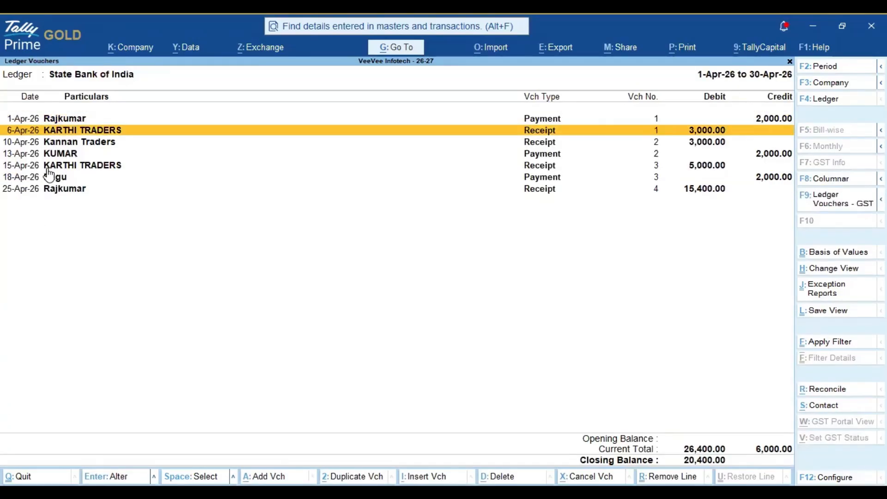
Step: Review the April payment and receipt vouchers in the State Bank of India ledger
key(Down)
key(Down)
key(Down)
key(Down)
key(Down)
key(Up)
key(Up)
key(Up)
key(Up)
key(Up)
key(Down)
key(Down)
key(Down)
key(Up)
key(Up)
key(Up)
key(Up)
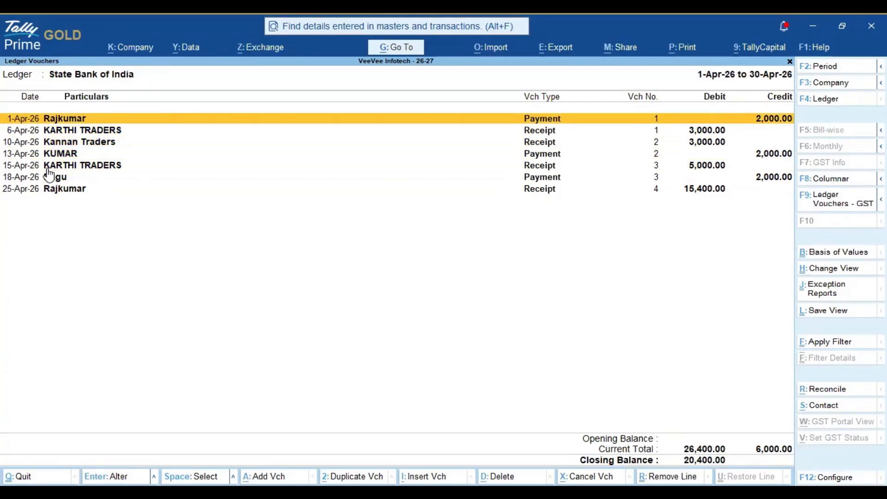
key(Down)
key(Down)
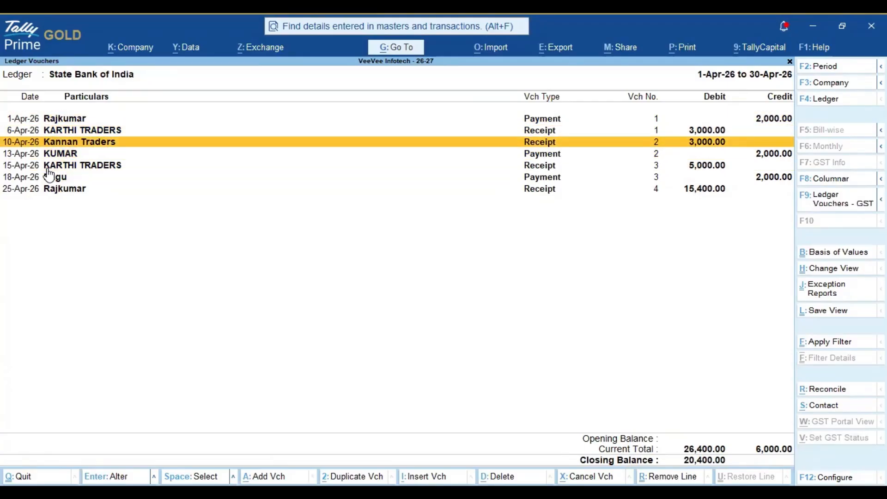
key(Down)
key(Down)
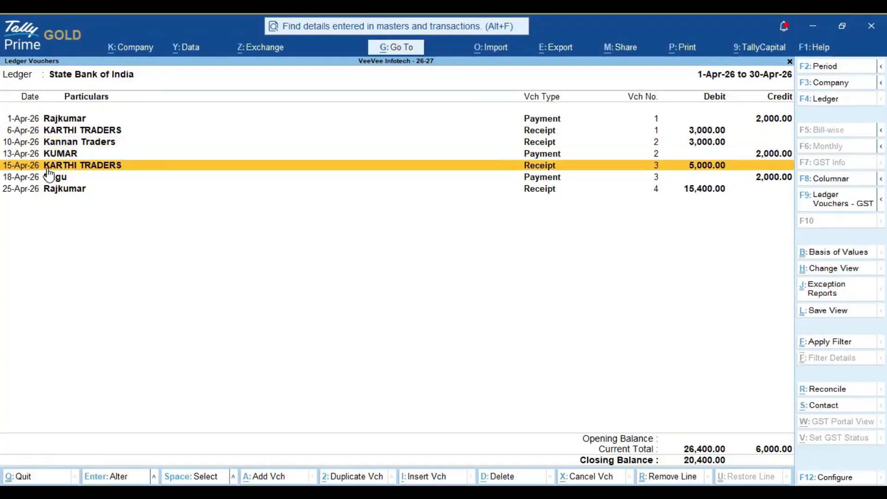
Step: Open the 6-Apr-26 KARTHI TRADERS receipt for alteration and bring up its bank allocation details
key(Up)
key(Up)
key(Up)
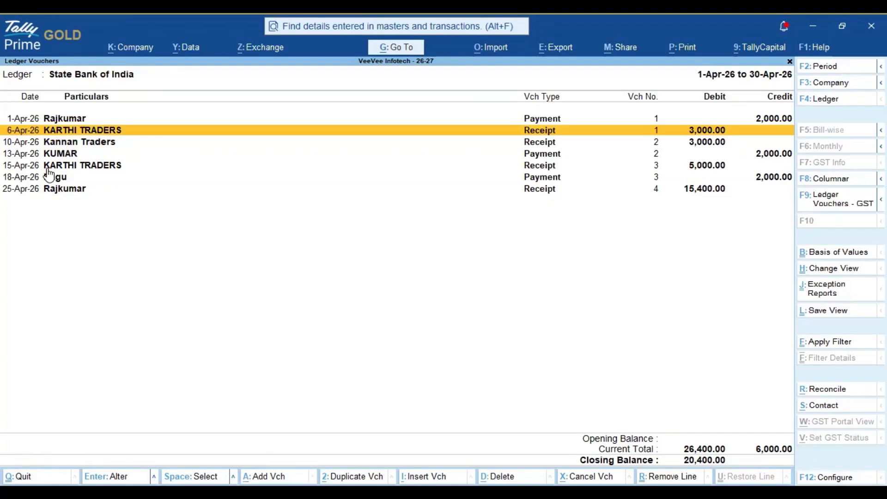
key(Return)
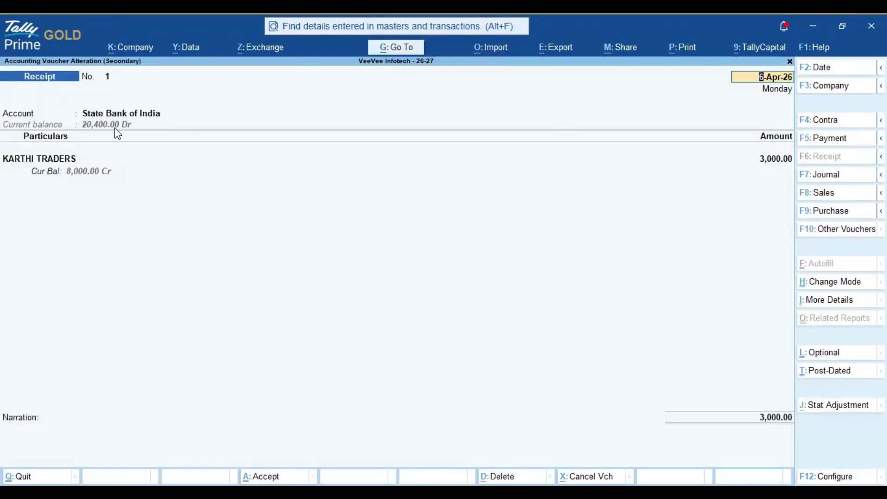
key(Return)
key(Return)
key(Return)
key(Return)
key(Return)
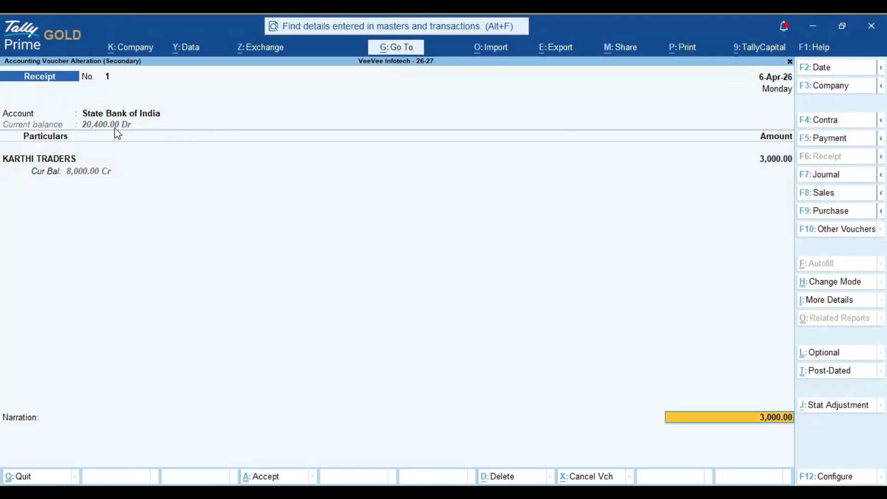
key(Return)
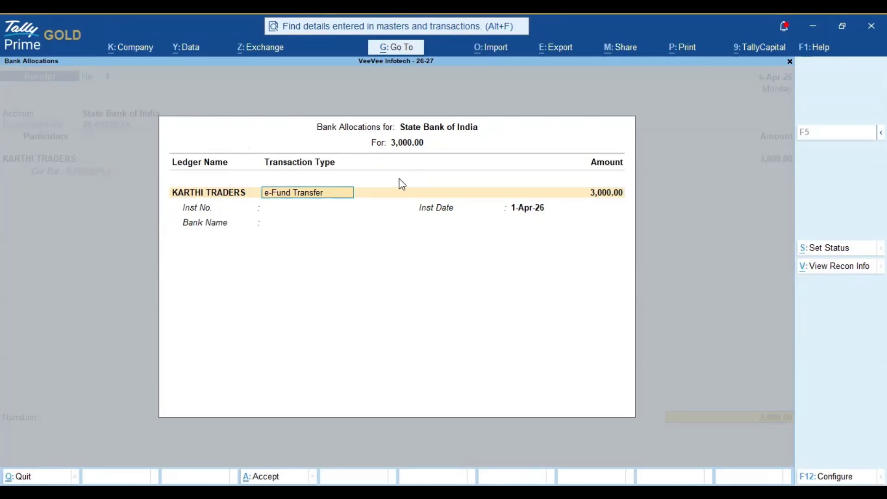
Step: Set the transaction type of the KARTHI TRADERS bank allocation to UPI
key(BackSpace)
key(Down)
key(Down)
key(Down)
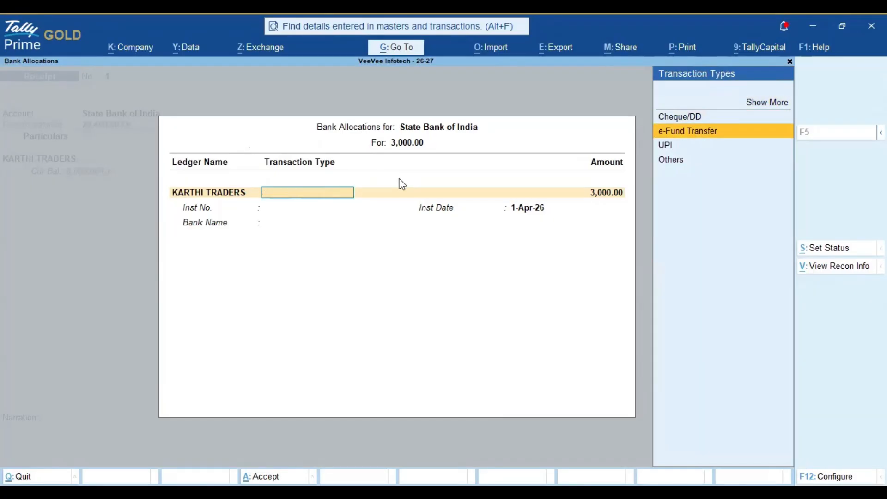
key(Up)
key(Up)
key(Down)
key(Down)
key(Down)
key(Up)
key(Down)
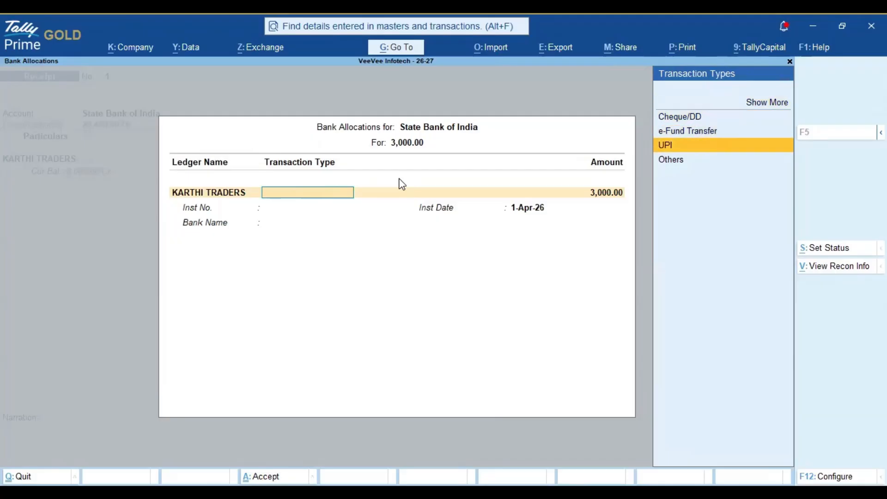
key(Return)
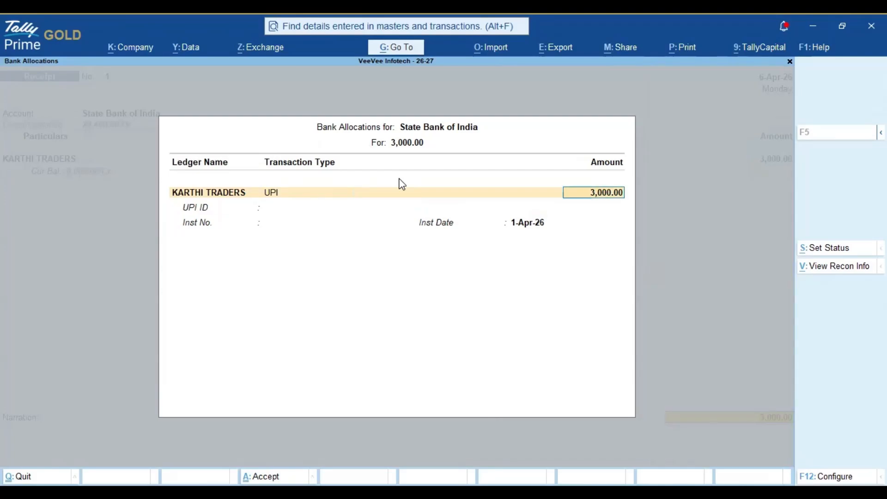
Step: Leave the UPI ID blank, enter GPAY as the instrument number, and save the 6-Apr-26 receipt
key(Return)
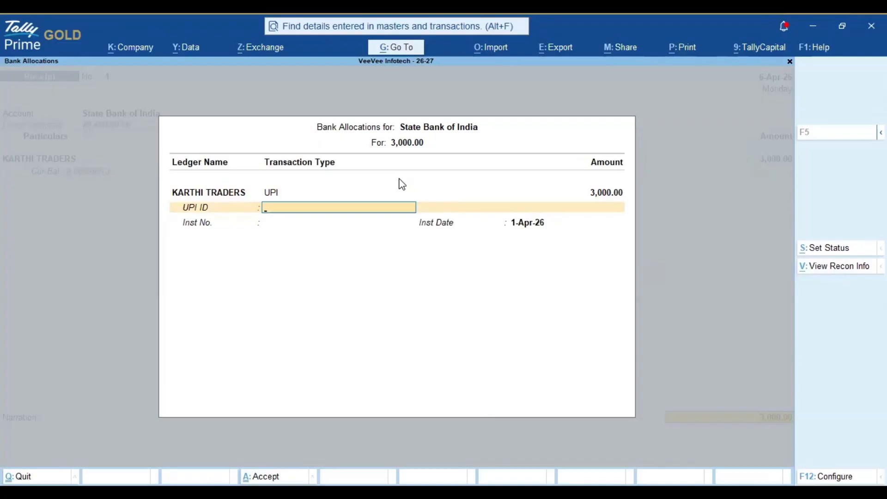
key(Return)
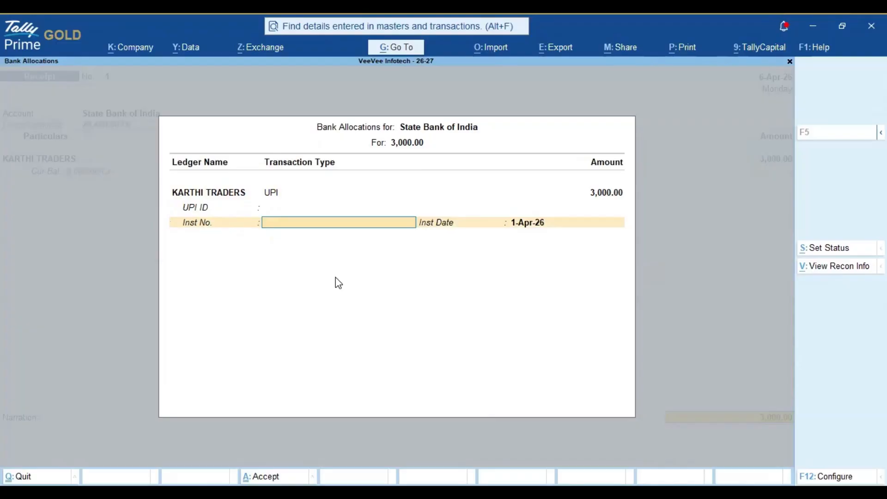
text(GPAY)
key(Return)
key(Return)
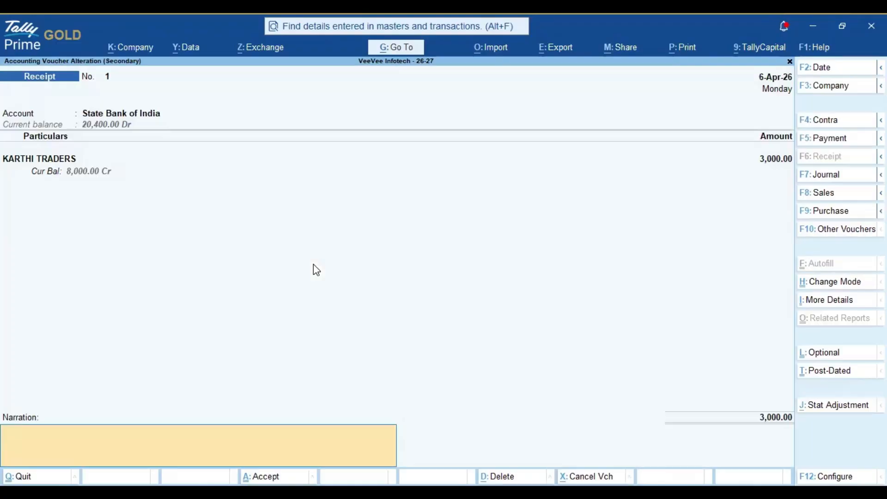
key(Return)
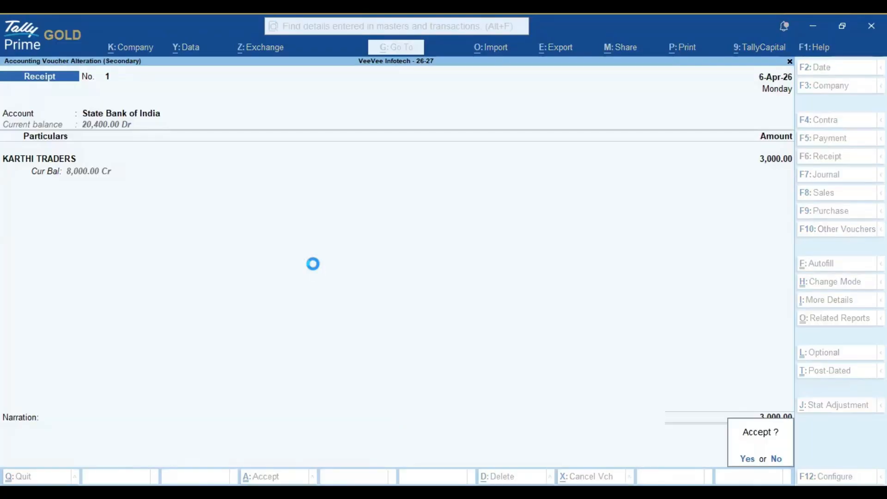
key(Return)
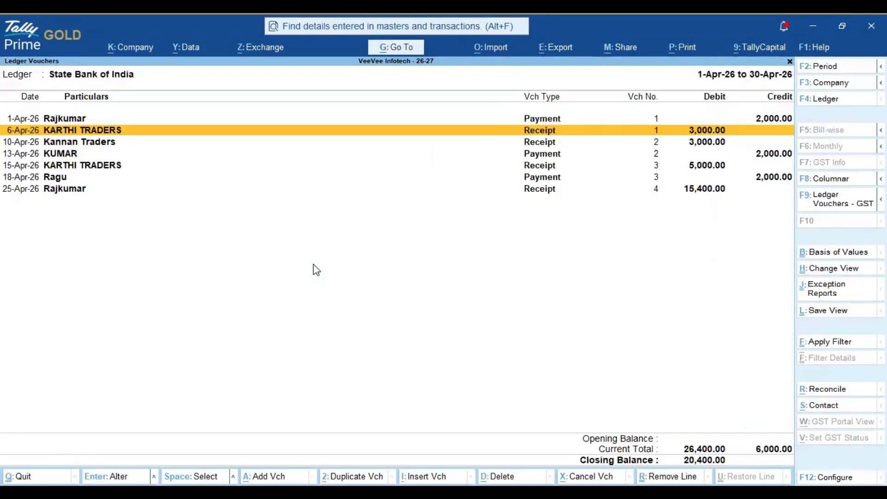
Step: Set the bank allocation's transaction type to UPI in the 10-Apr-26 Kannan Traders receipt
key(Down)
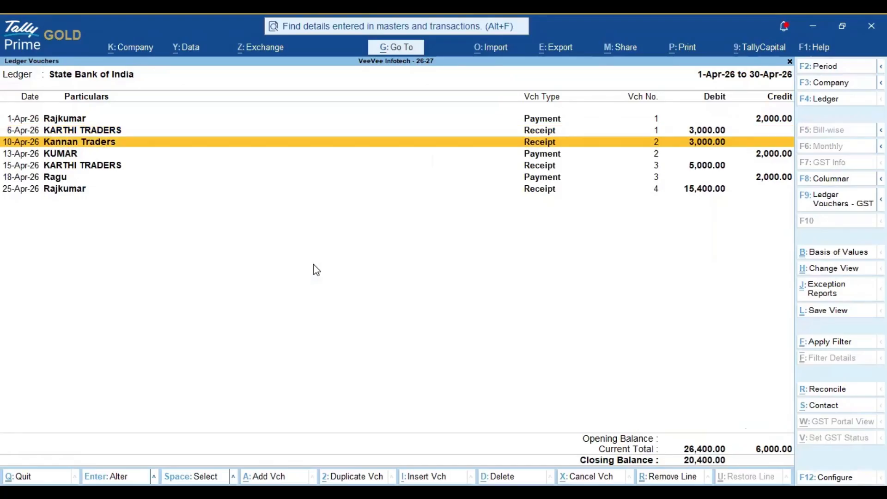
key(Return)
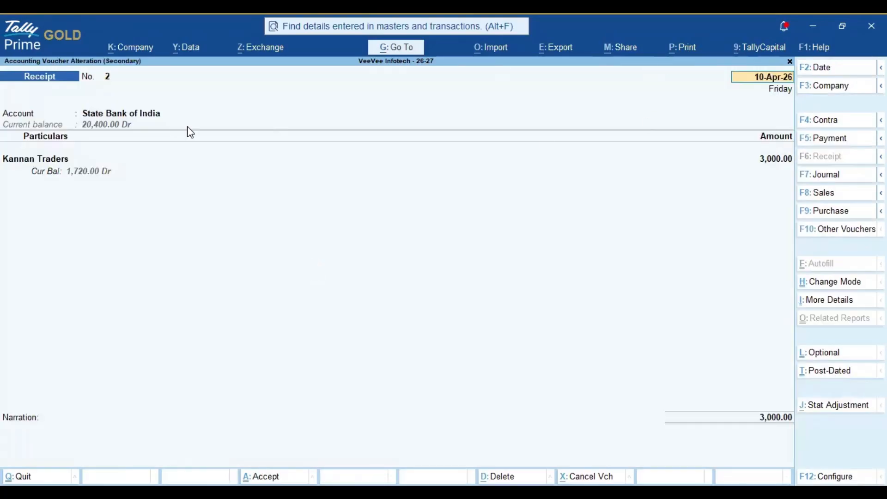
click(763, 419)
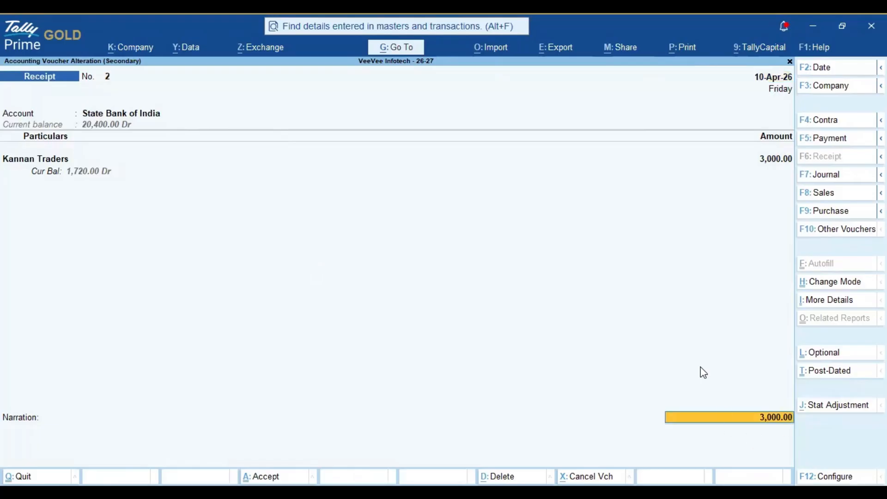
key(Return)
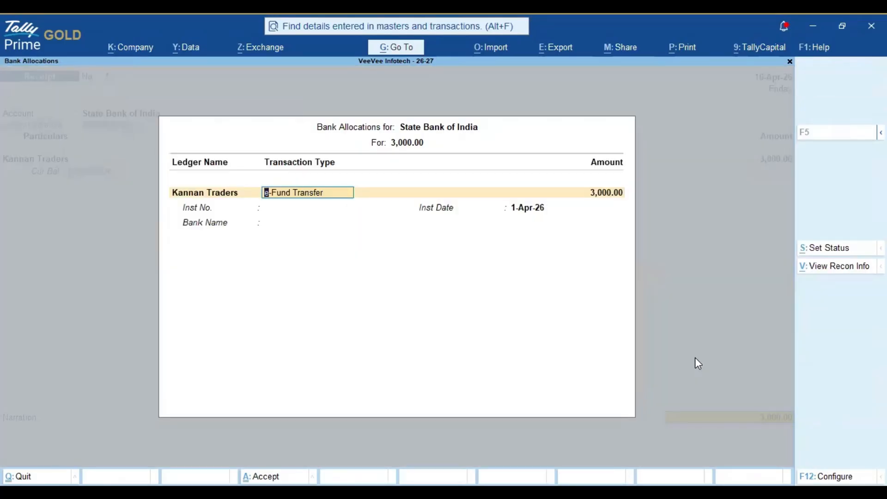
key(BackSpace)
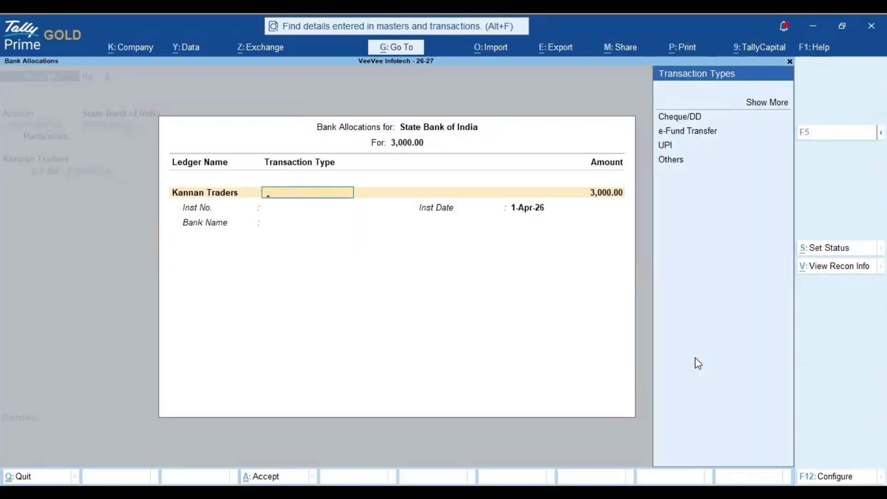
key(Down)
key(Down)
key(Down)
key(Return)
key(Return)
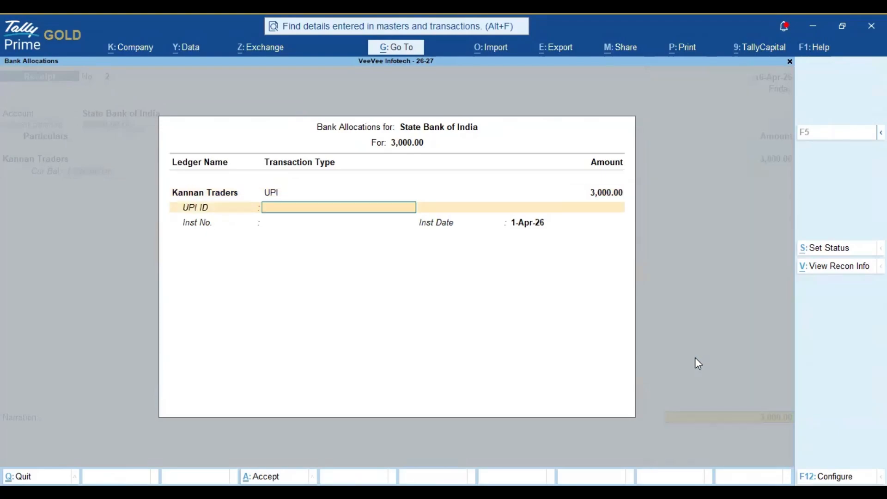
Step: Leave the UPI ID blank, enter PHONE PE as the instrument number, and save the Kannan Traders receipt
key(Return)
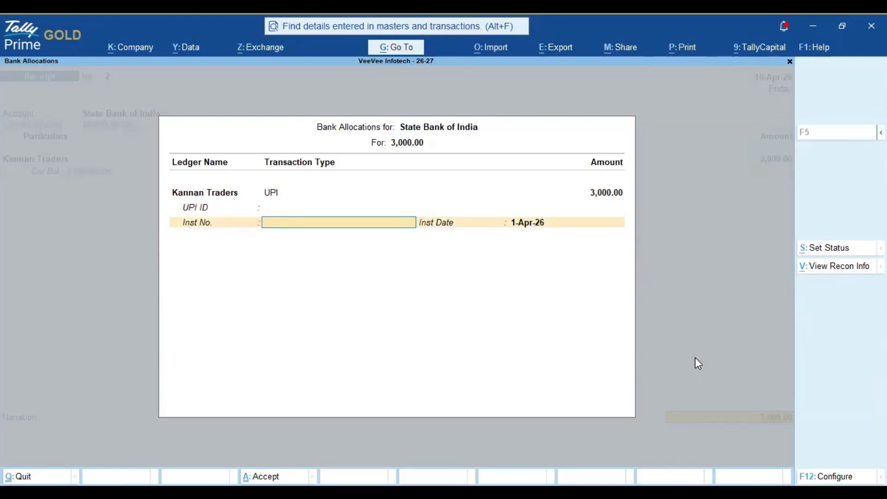
text(PHONE PE)
key(Return)
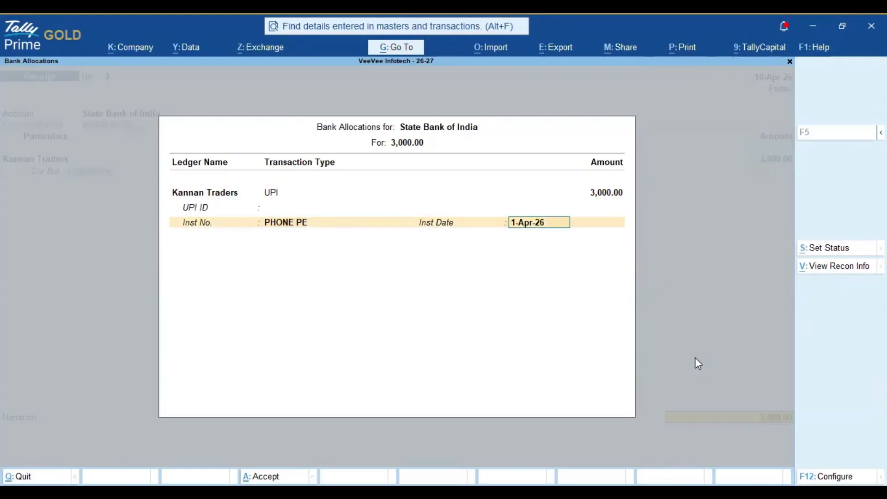
key(Return)
key(Return)
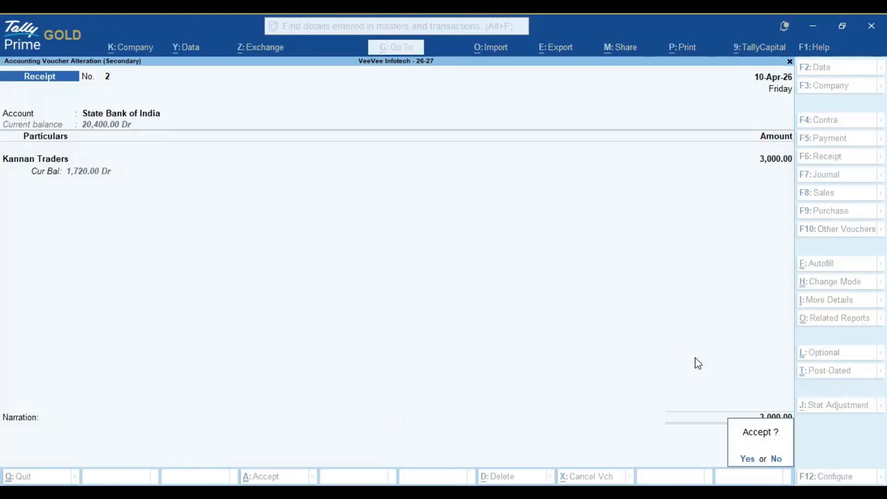
key(Return)
Step: Set the bank allocation's transaction type to UPI in the 15-Apr-26 KARTHI TRADERS receipt, leaving the UPI ID blank
key(Down)
key(Down)
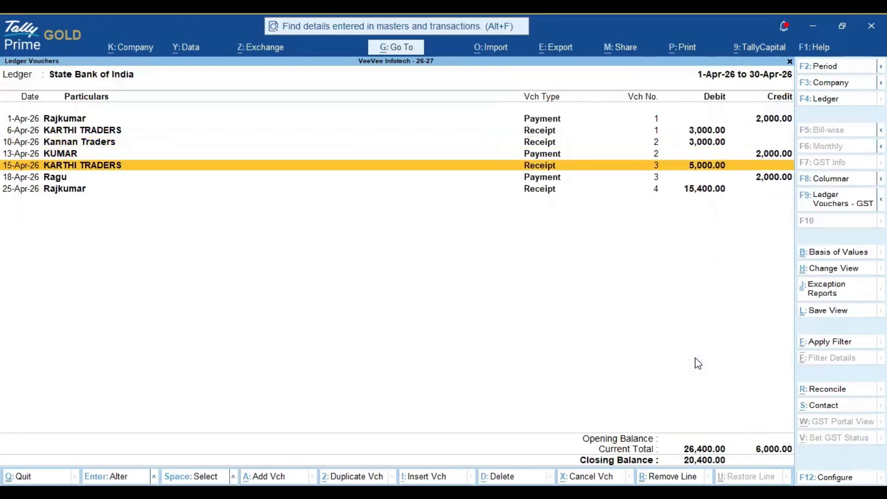
key(Return)
key(Return)
key(Return)
key(Return)
key(Return)
key(Return)
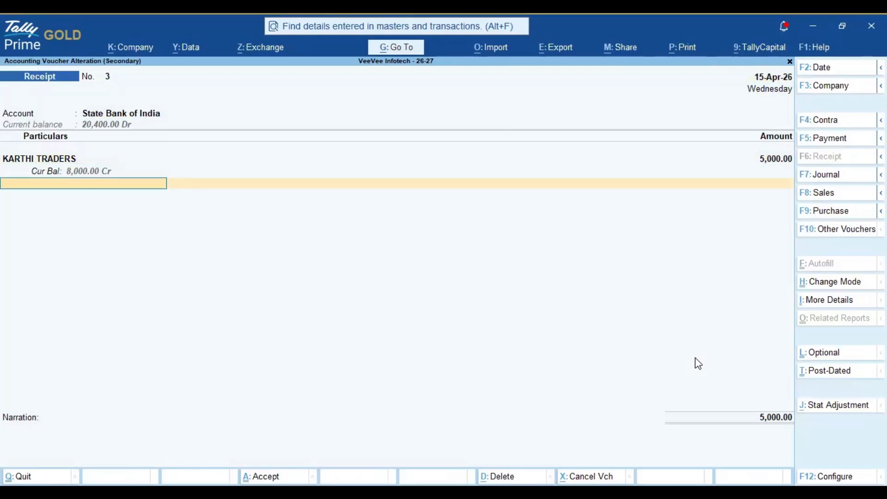
key(BackSpace)
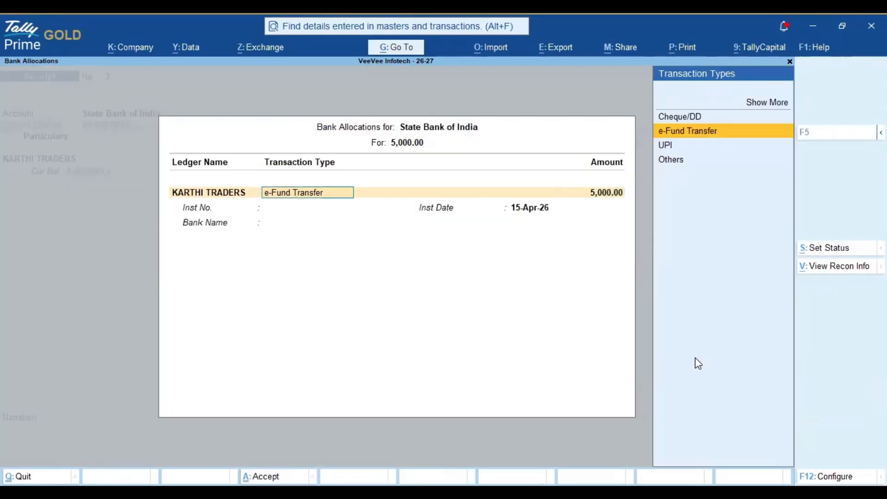
key(Down)
key(Down)
key(Down)
key(Return)
key(Return)
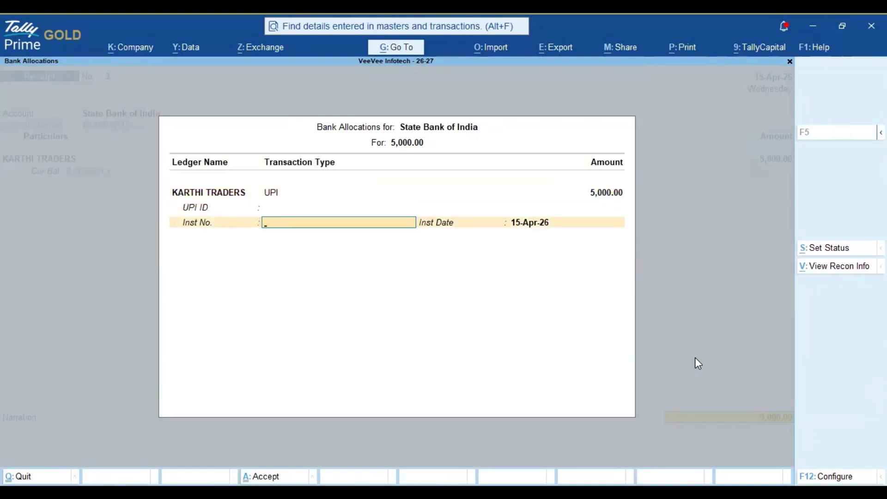
Step: Enter GPAY as the instrument number and save the 15-Apr-26 KARTHI TRADERS receipt
text(GPAY)
key(Return)
key(Return)
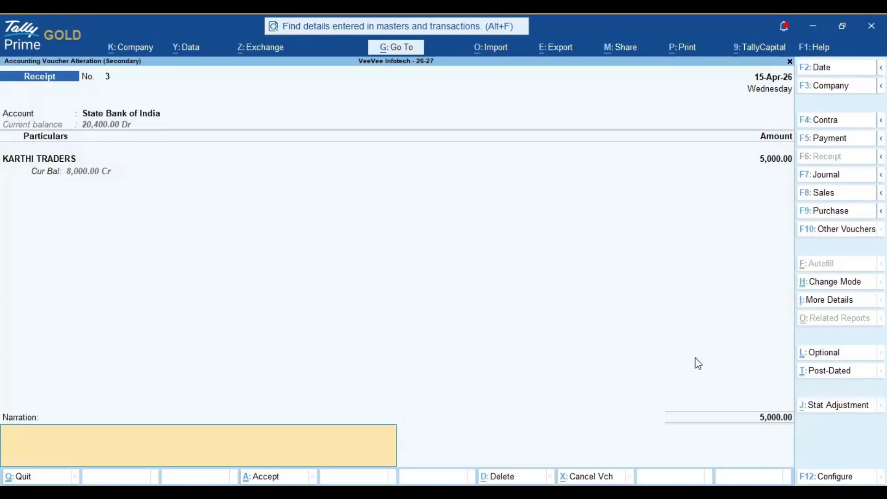
key(Return)
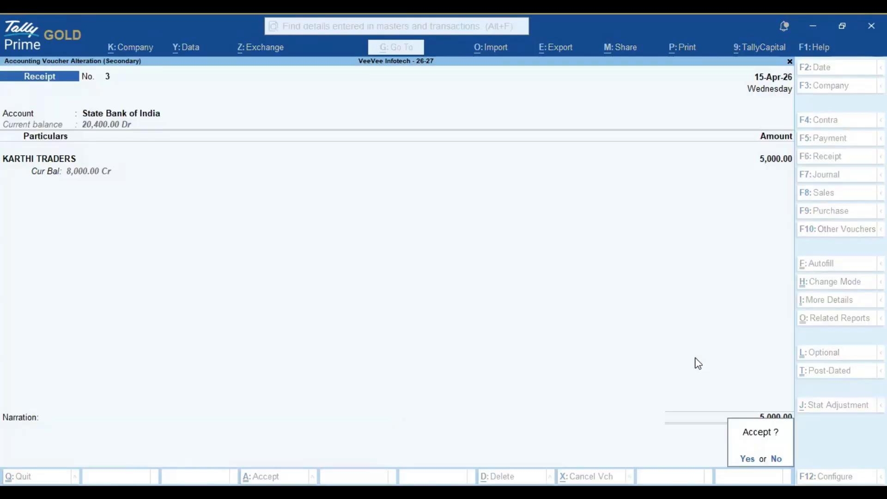
key(Return)
Step: Set the bank allocation's transaction type to UPI in the 25-Apr-26 receipt of 15,400.00, leaving the UPI ID blank
key(Down)
key(Down)
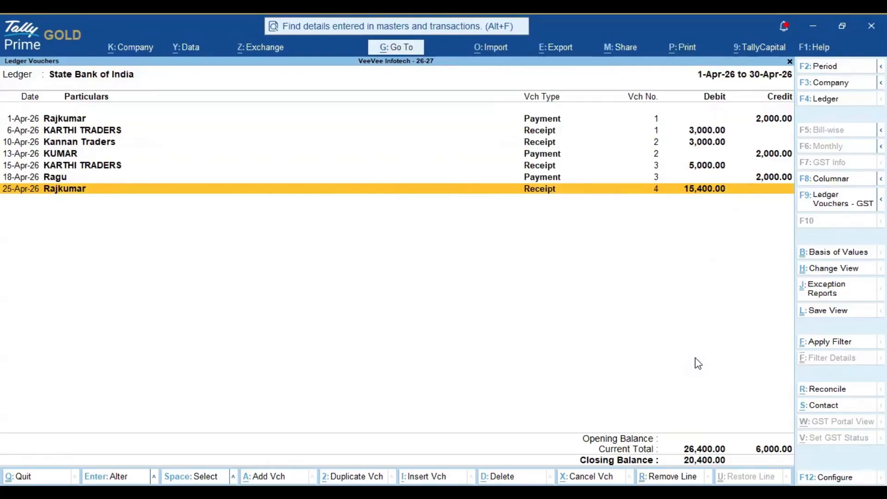
key(Return)
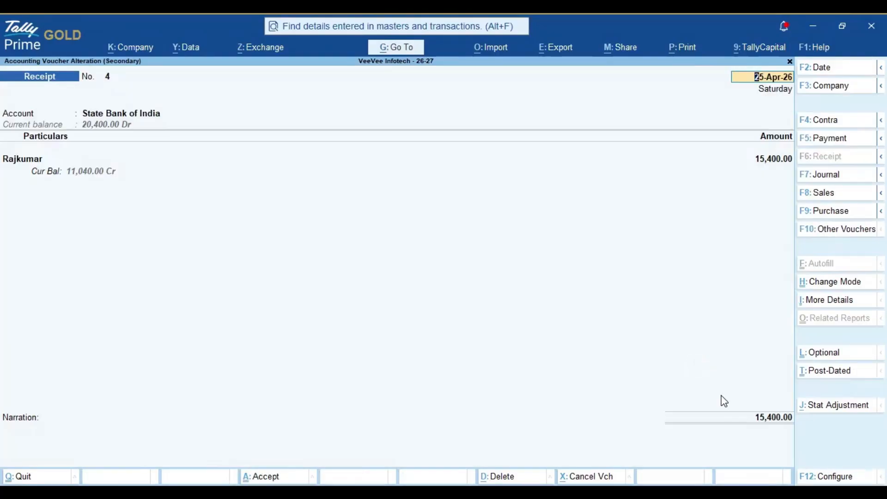
click(766, 418)
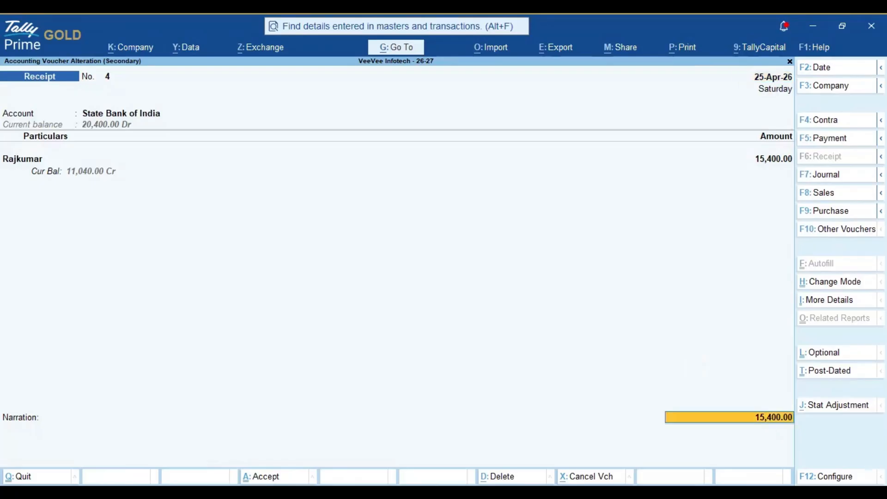
key(Return)
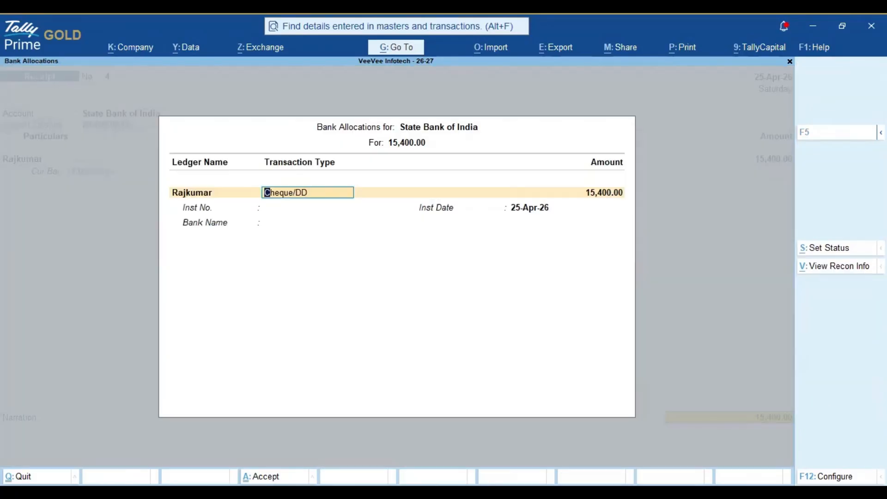
key(BackSpace)
key(Down)
key(Down)
key(Down)
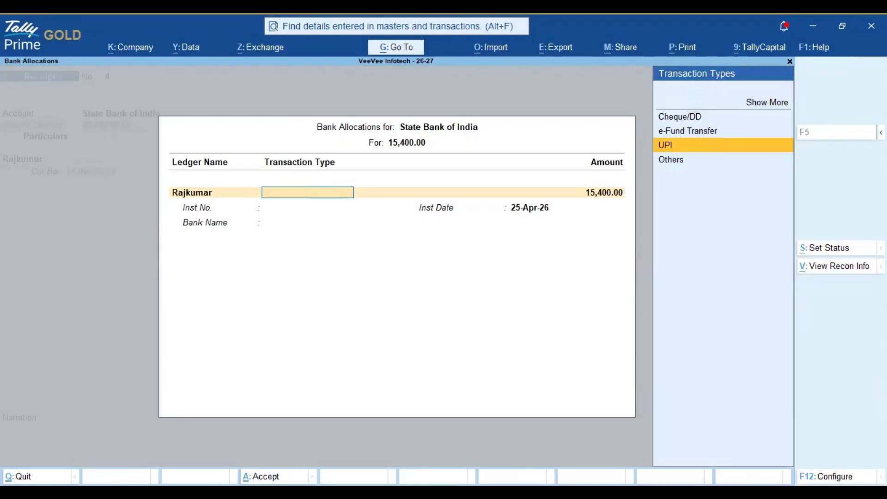
key(Return)
key(Return)
key(Return)
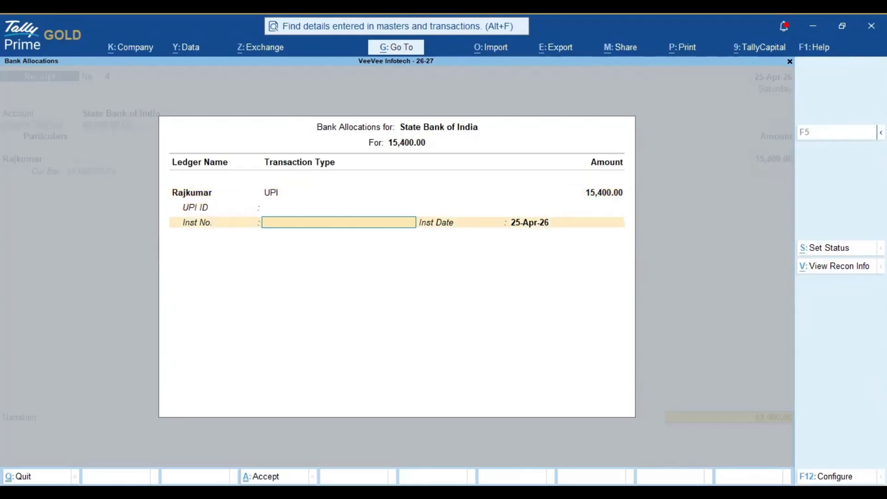
Step: Enter GPAY as the instrument number and save the 25-Apr-26 receipt
text(P)
key(BackSpace)
text(GPAY)
key(Return)
key(Return)
key(Return)
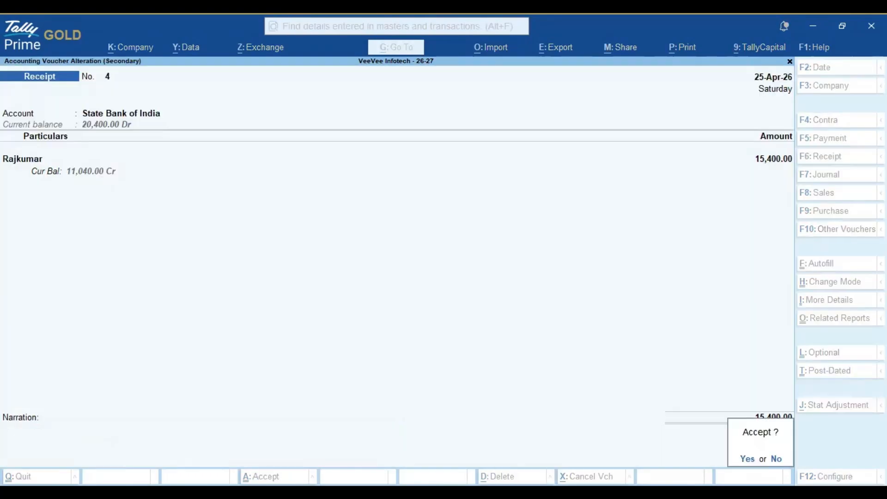
key(Return)
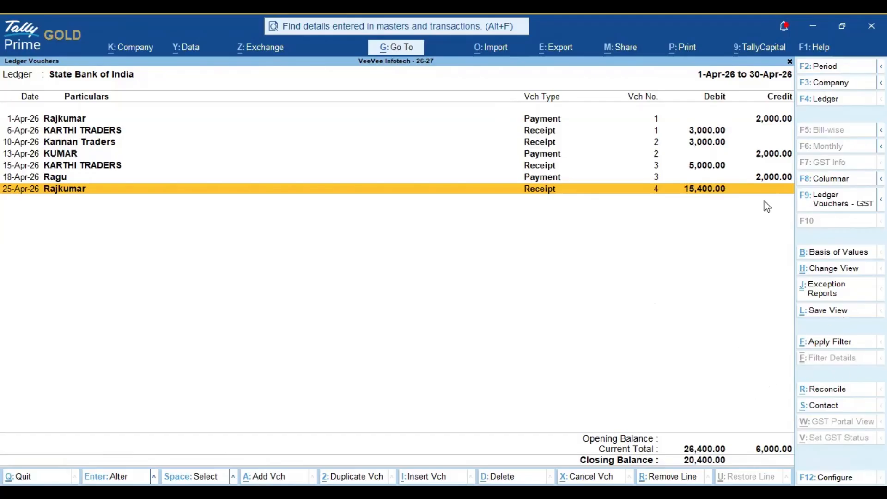
Step: Confirm the State Bank of India ledger report's period as 1-4-2026 to 30-4-2026
click(828, 70)
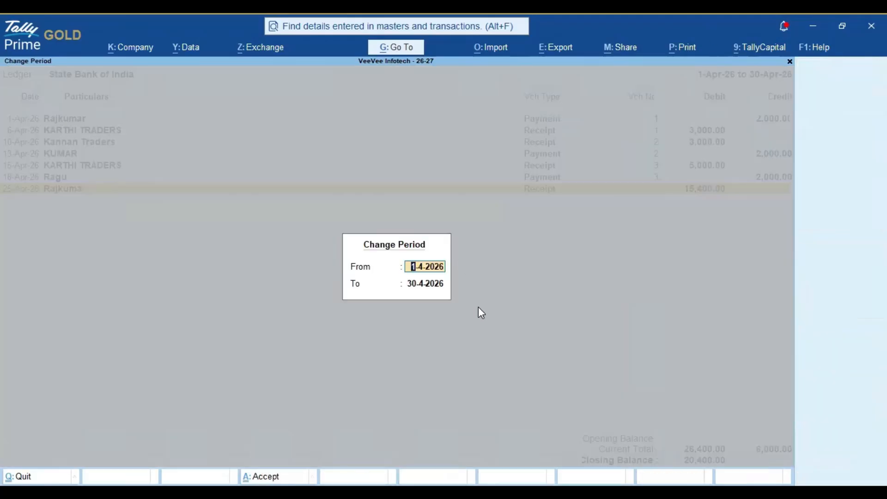
key(BackSpace)
key(Escape)
key(F2)
key(Return)
key(Return)
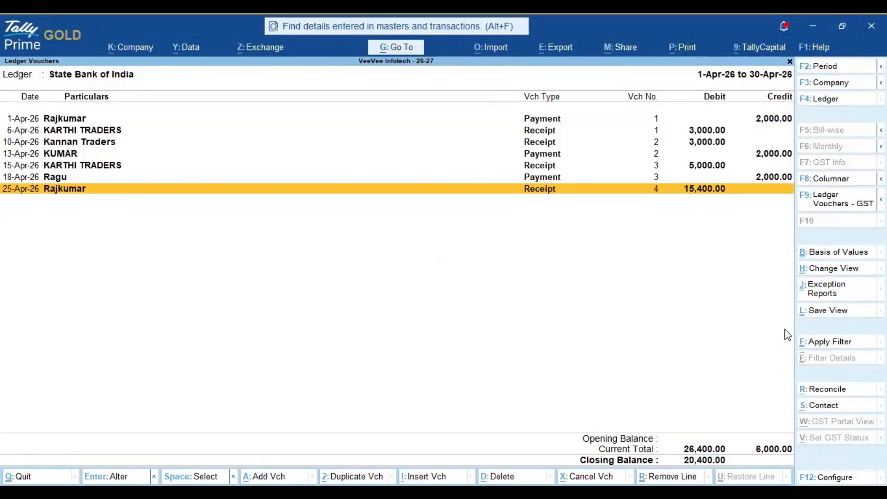
Step: Start a multi-filter on the ledger's vouchers with Voucher Type Name as the first field
click(830, 342)
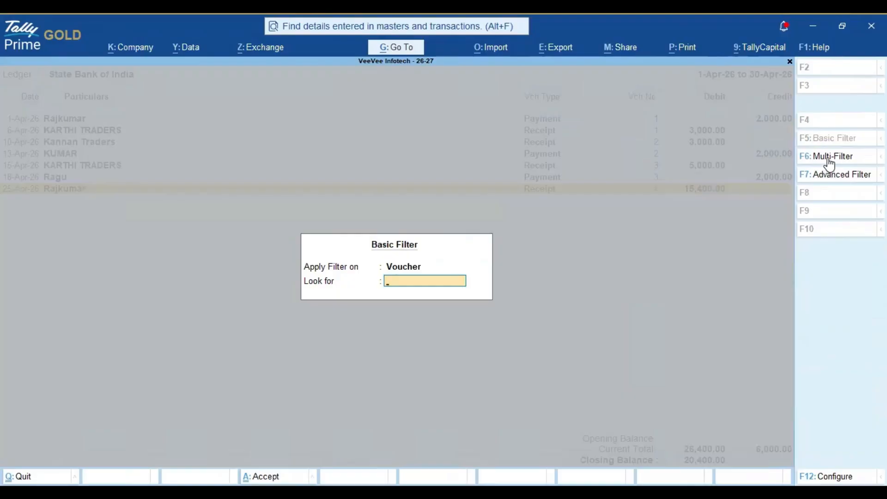
click(829, 157)
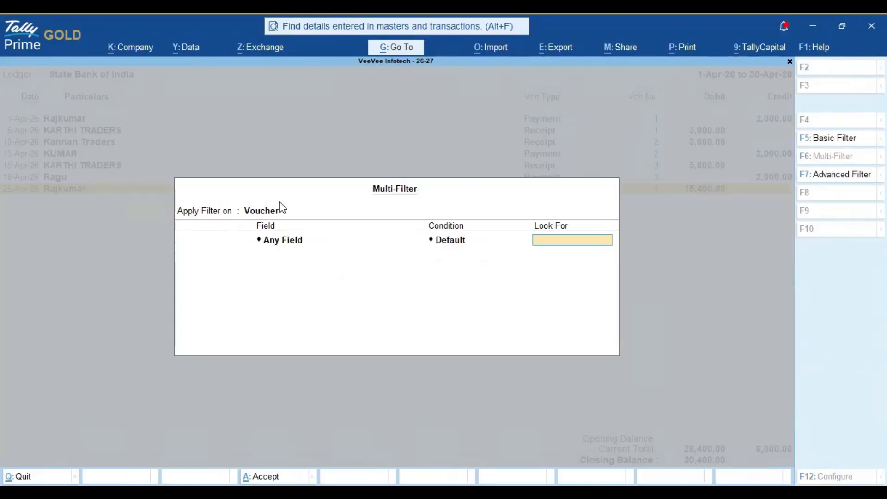
click(260, 214)
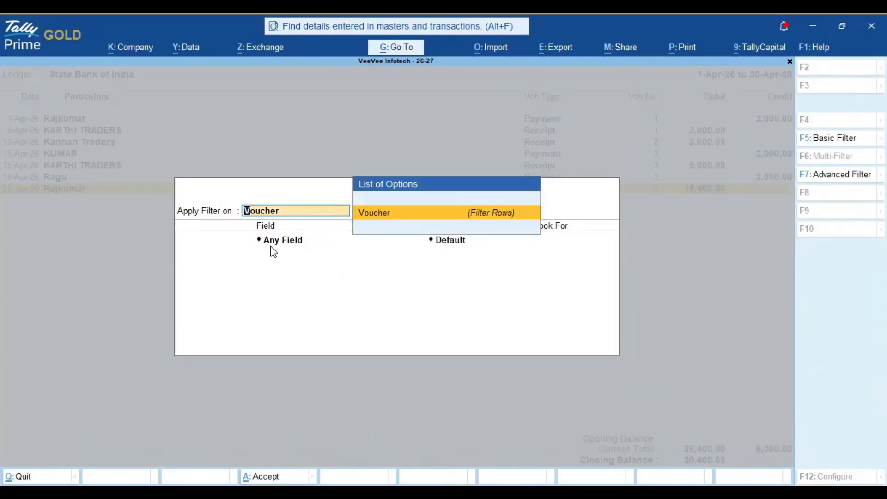
click(272, 243)
key(Down)
key(Down)
key(Down)
key(Down)
key(Down)
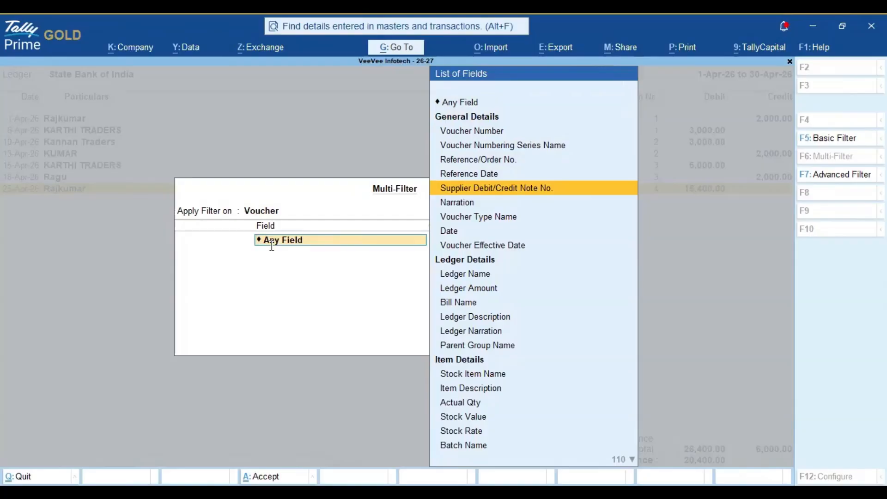
key(Down)
key(Down)
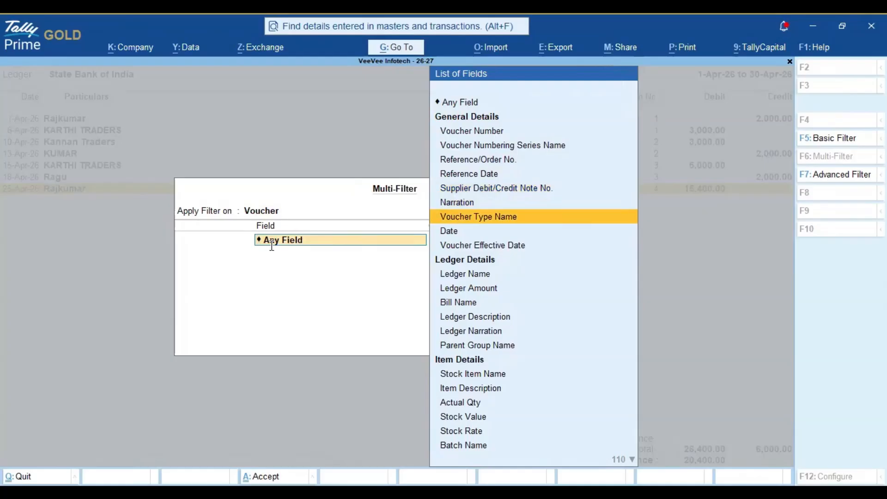
key(Return)
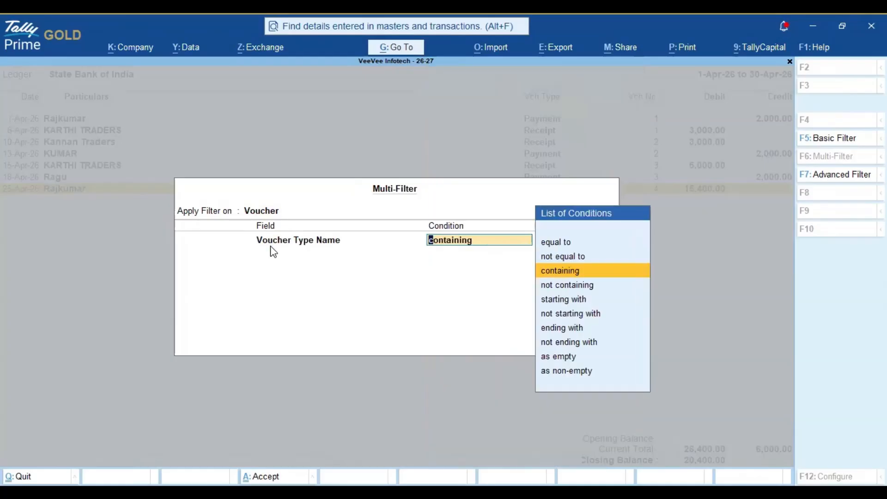
Step: Set the Voucher Type Name condition to containing and look for RECEIPT
key(BackSpace)
key(Return)
key(Return)
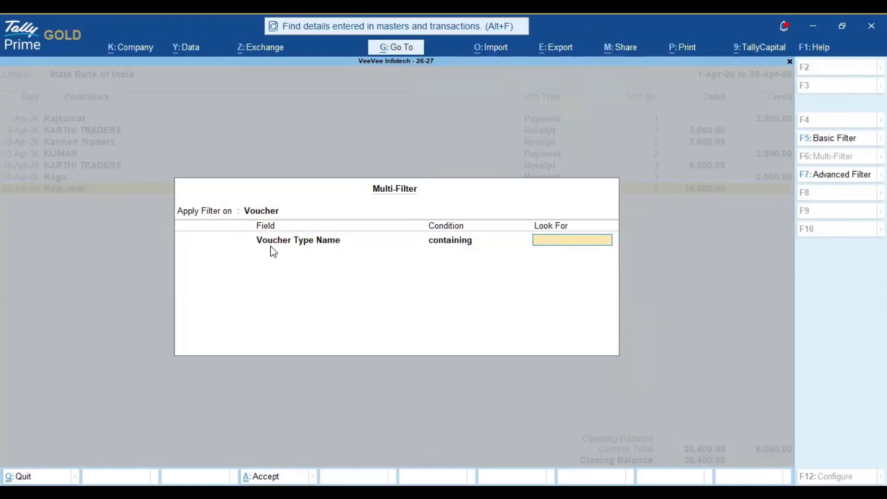
text(RECEIPT)
key(Return)
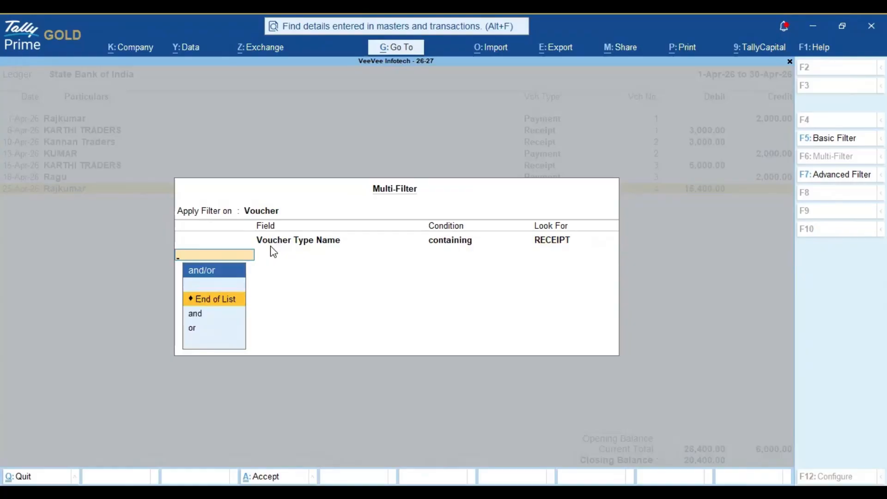
Step: Add an "and" condition looking for GPAY in Any Field with the Default condition, and apply the filter
key(Down)
key(Return)
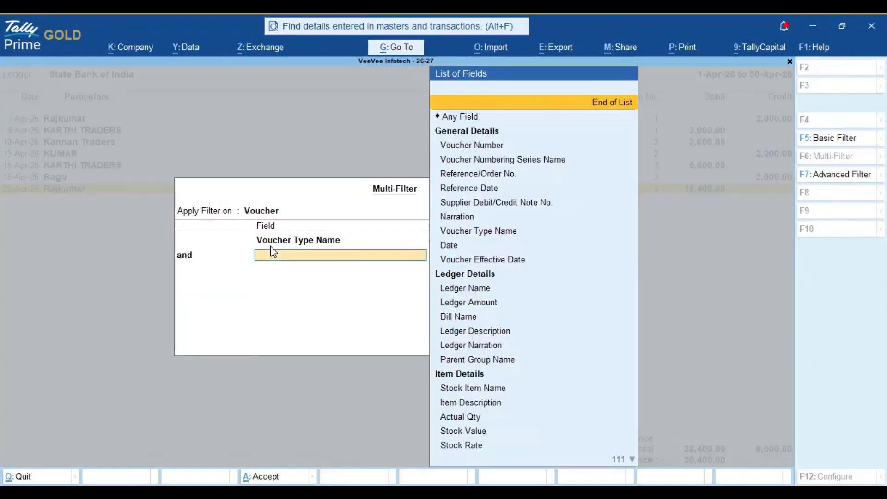
key(Down)
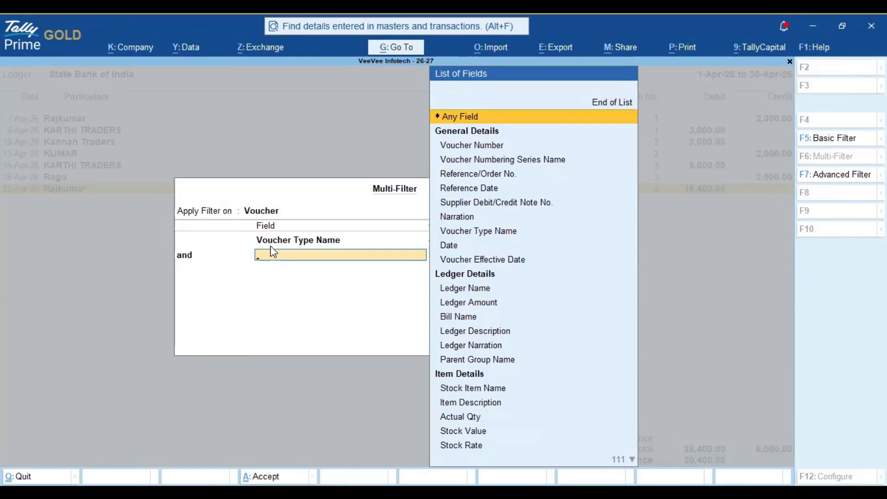
key(Return)
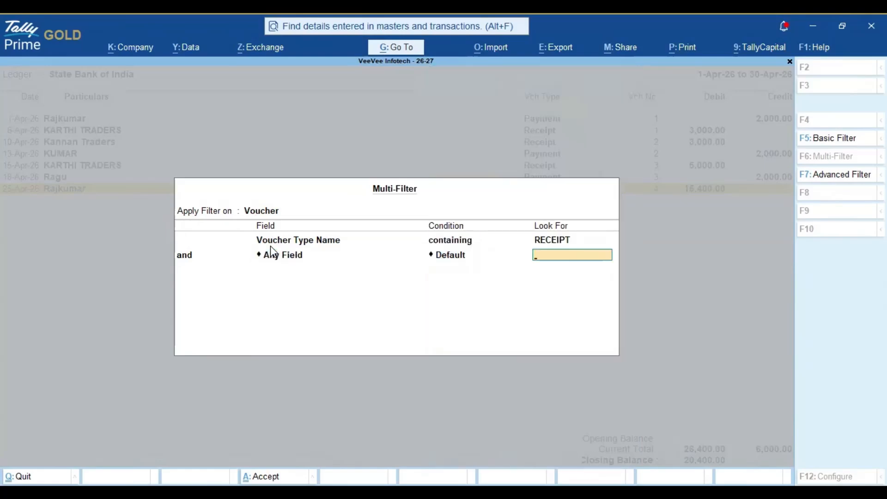
text(GPAY)
key(Return)
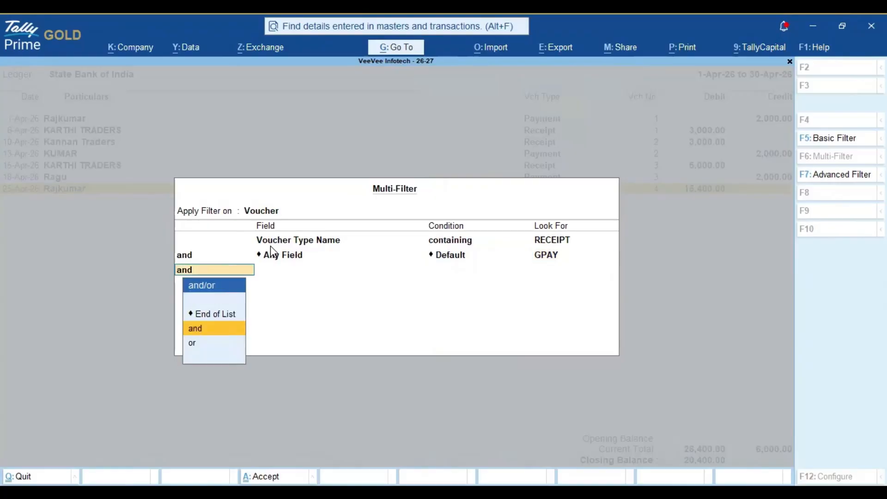
key(Up)
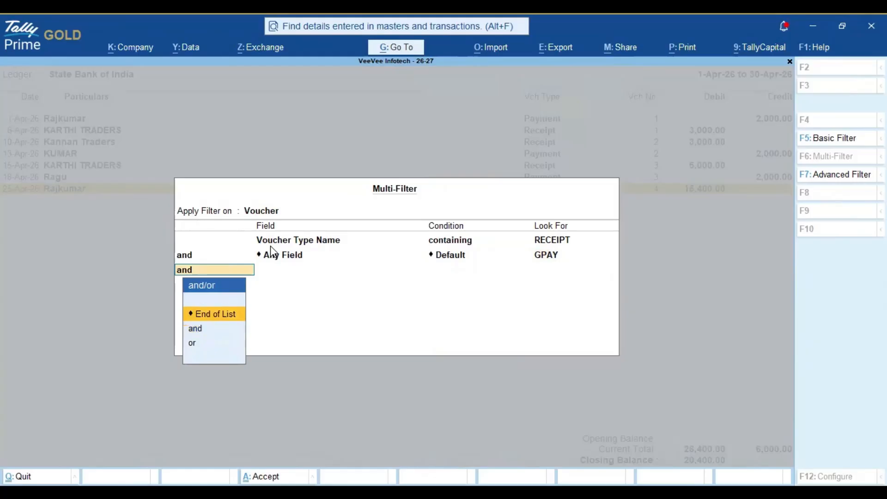
key(Return)
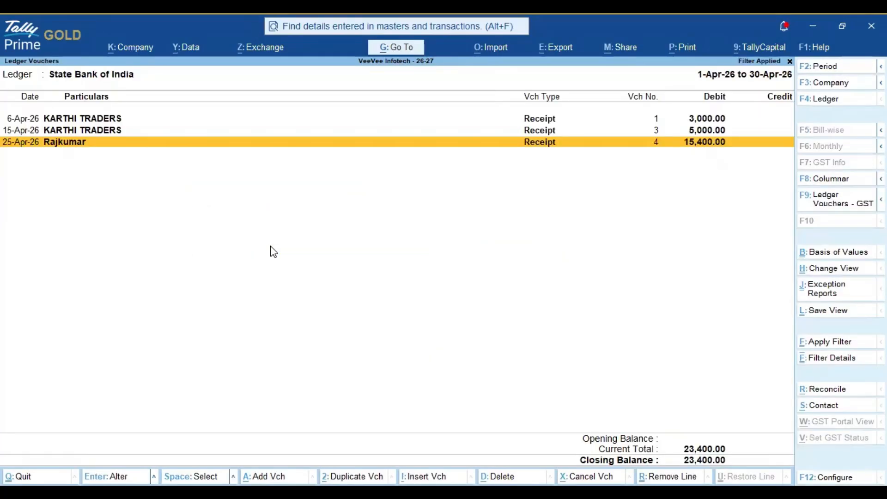
Step: Configure the filtered ledger report with Show Mode of Payment/Receipt set to Yes
key(Up)
key(Up)
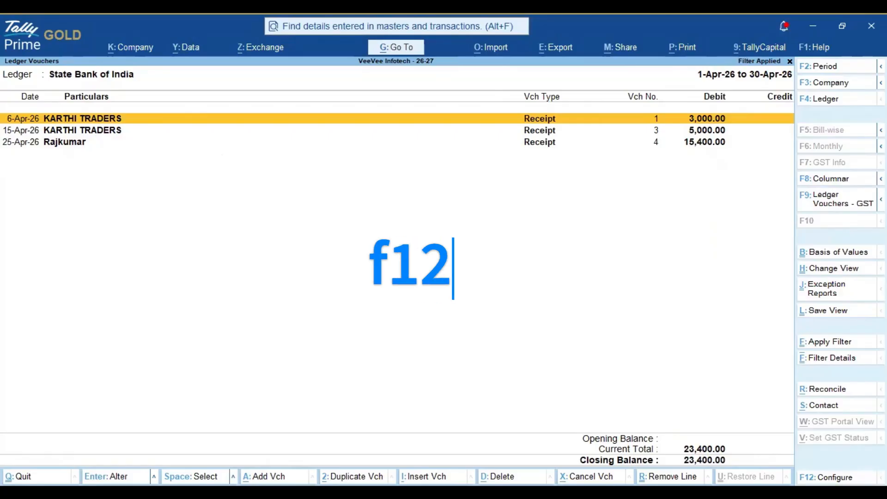
key(F12)
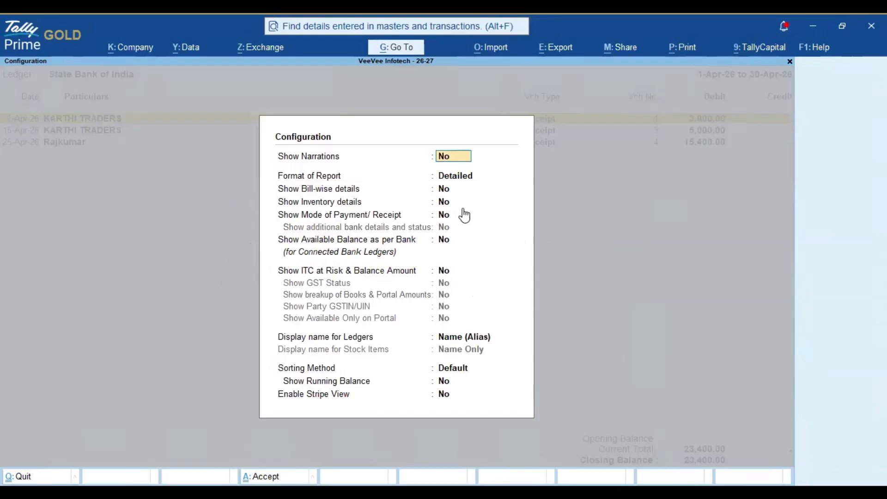
click(443, 215)
text(Y)
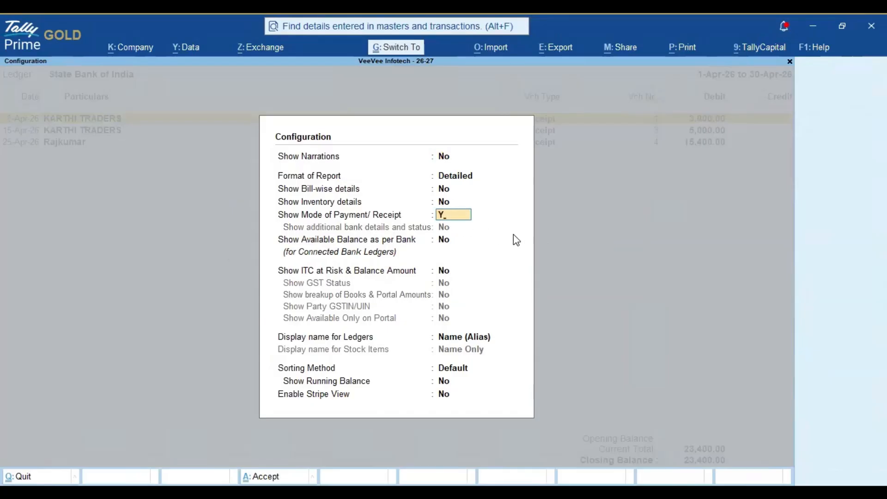
key(ctrl+a)
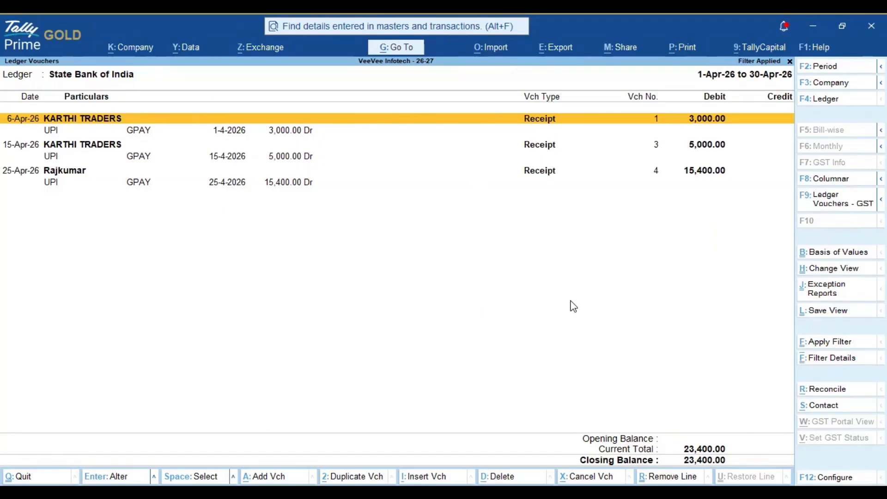
Step: Change the multi-filter's Any Field search value to PHONE, keep the RECEIPT condition, and reapply the filter
click(841, 344)
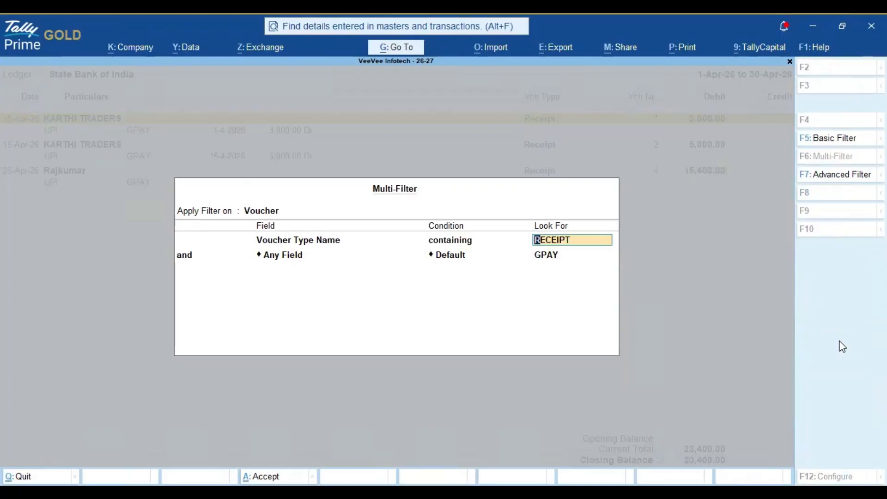
key(Return)
key(Return)
key(Return)
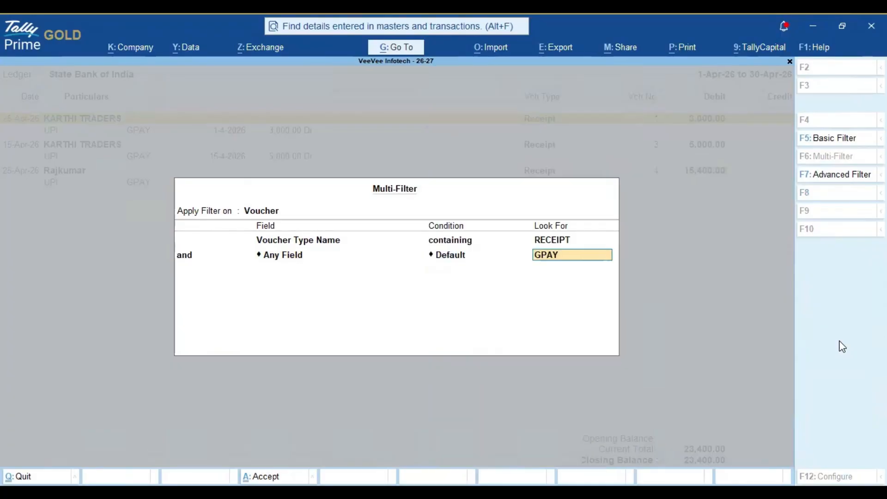
text(PHONE)
key(Return)
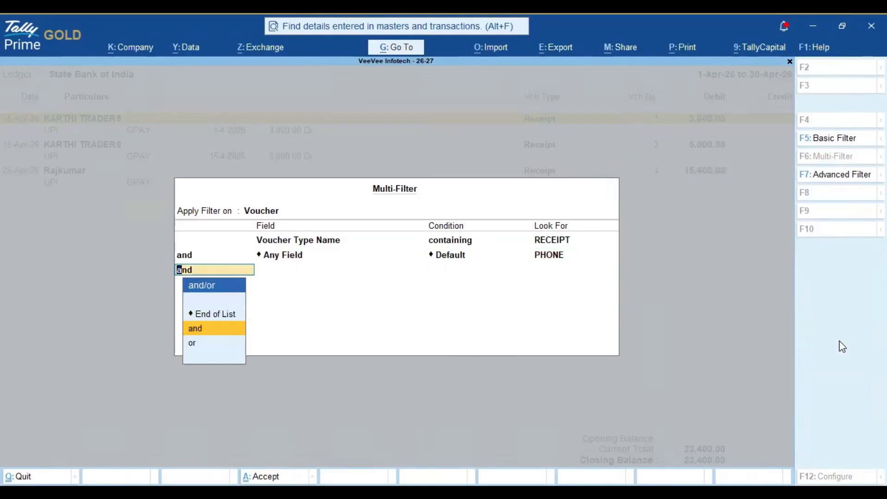
key(Up)
key(Return)
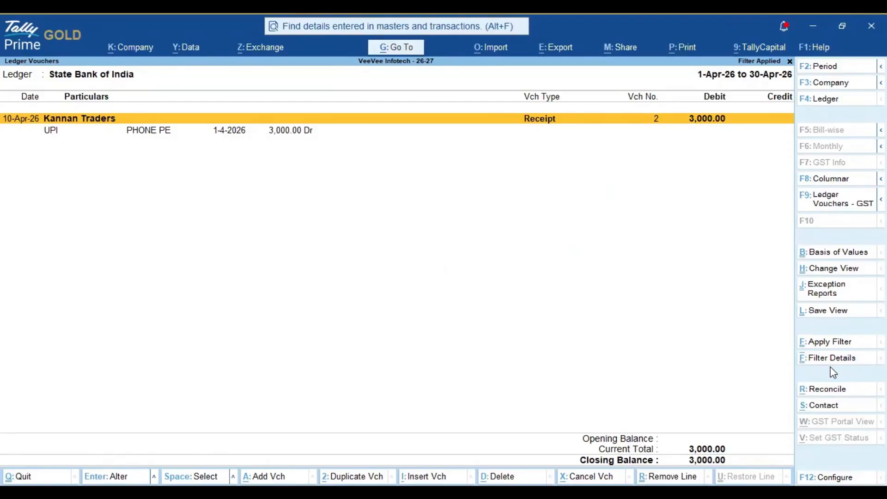
Step: Close the filtered ledger report and the Cash/Bank Summary to return to the Gateway of Tally
key(Escape)
key(Escape)
key(Escape)
key(Escape)
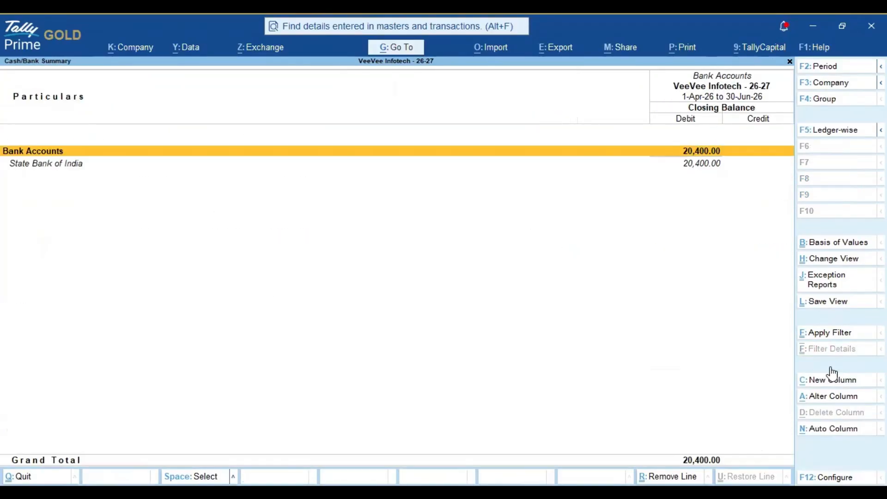
key(Escape)
key(n)
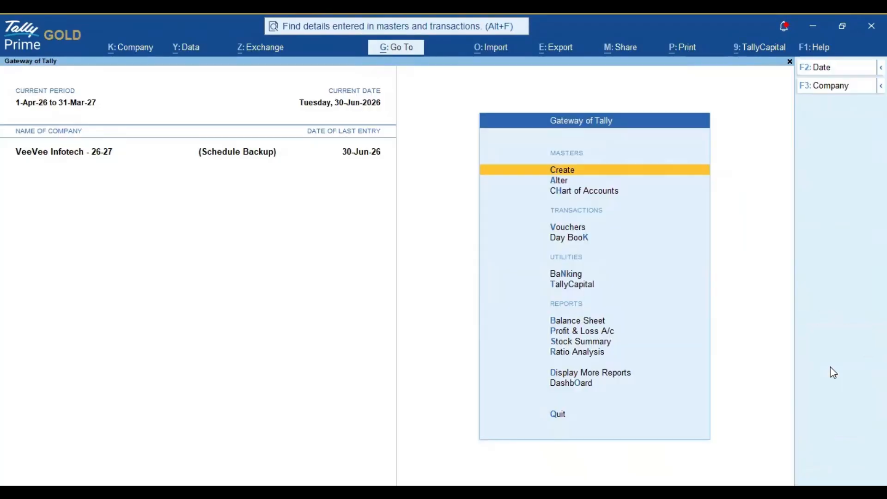